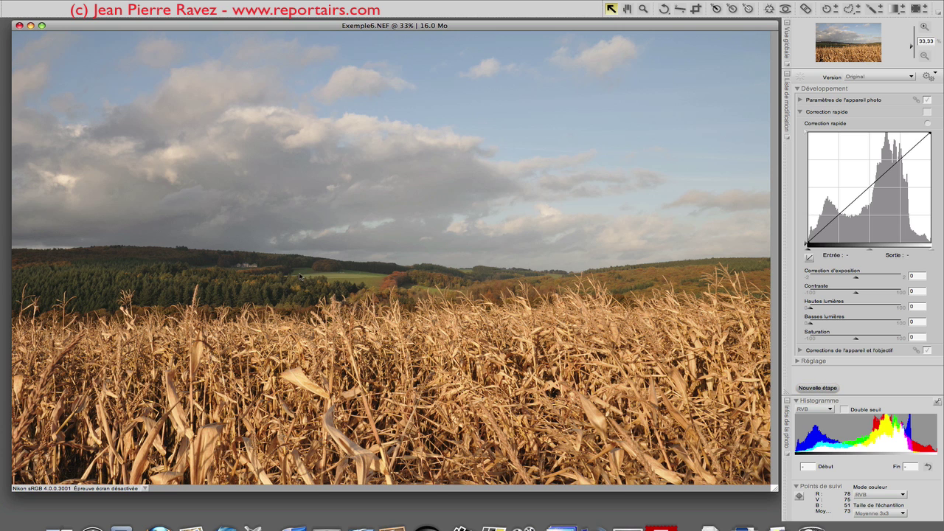
Add a D-Lighting adjustment to the landscape photo and switch its mode to Qualité supérieure (HQ)
{"action": "left_click", "coordinate": [817, 389]}
{"action": "left_click", "coordinate": [816, 364]}
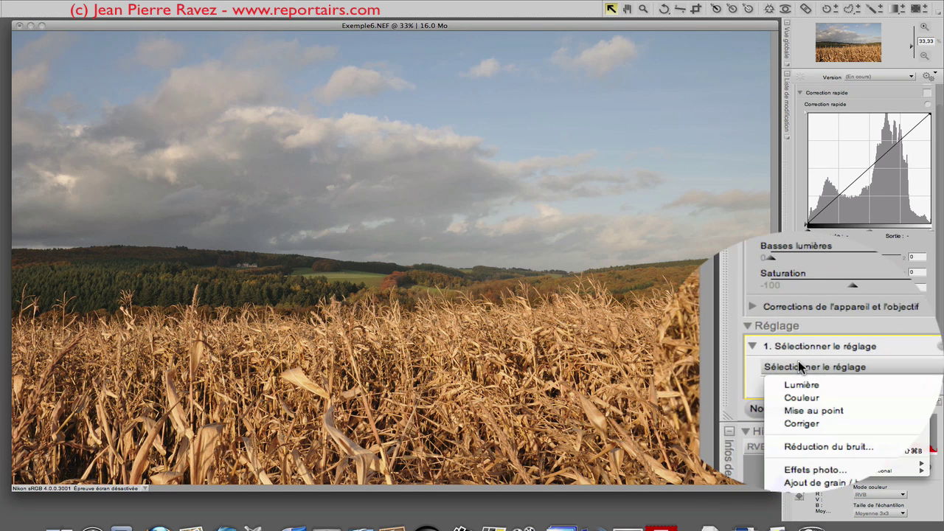
{"action": "mouse_move", "coordinate": [799, 371]}
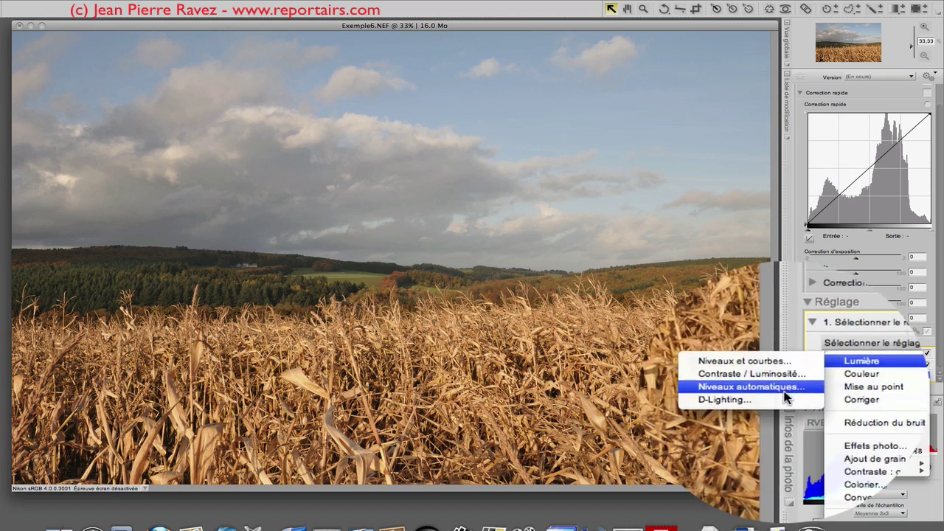
{"action": "left_click", "coordinate": [782, 398]}
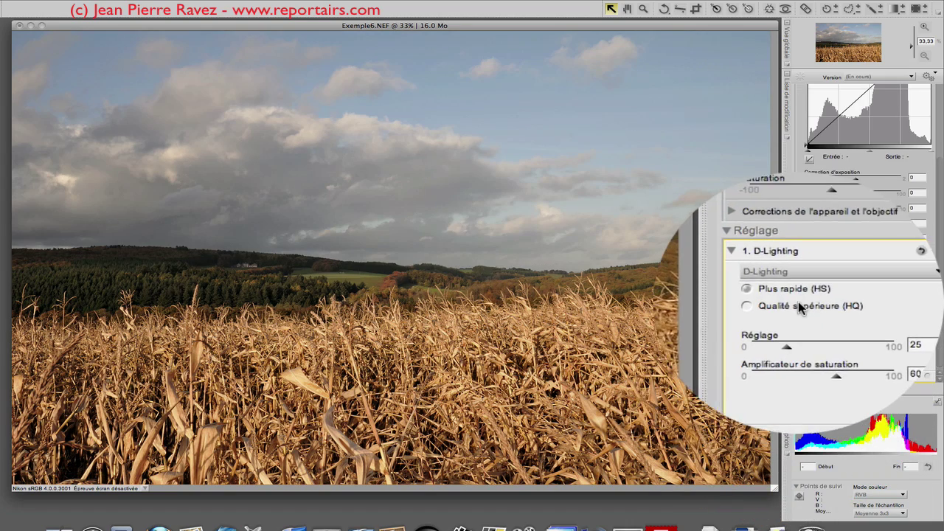
{"action": "left_click", "coordinate": [798, 305]}
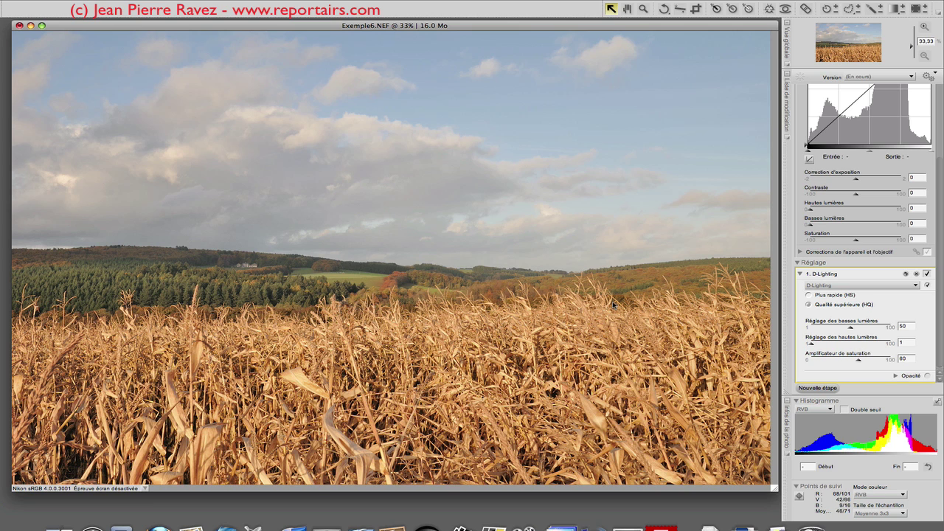
Add a Niveaux et courbes adjustment and shape the RVB curve with lowered shadows and midtones and slightly raised highlights
{"action": "left_click", "coordinate": [811, 388]}
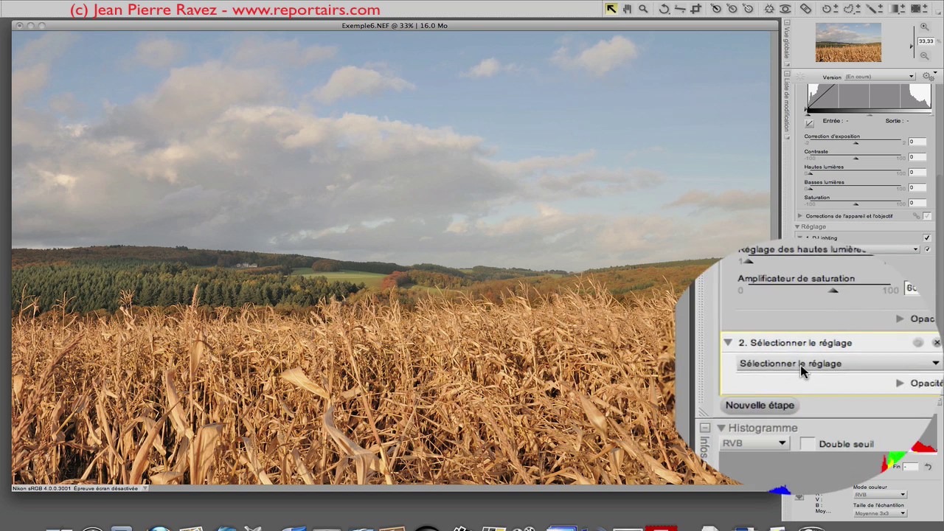
{"action": "left_click", "coordinate": [800, 362]}
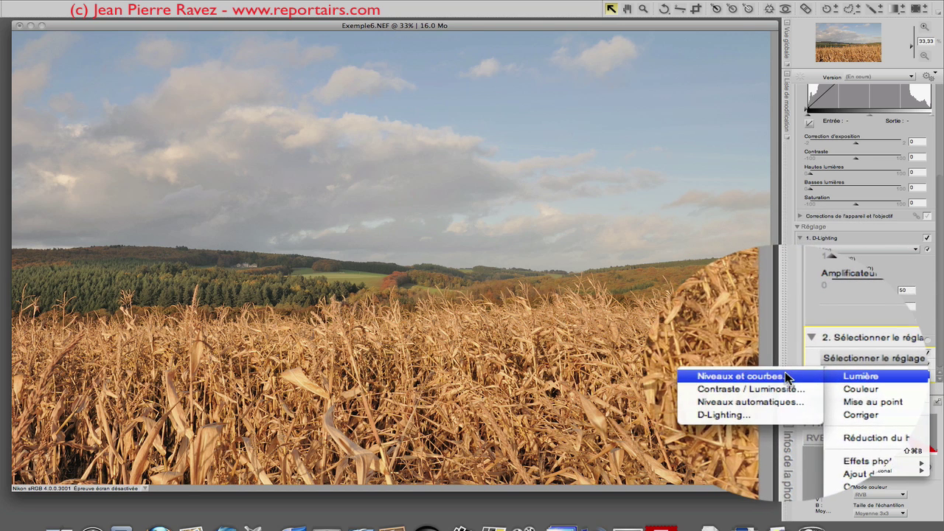
{"action": "left_click", "coordinate": [785, 371]}
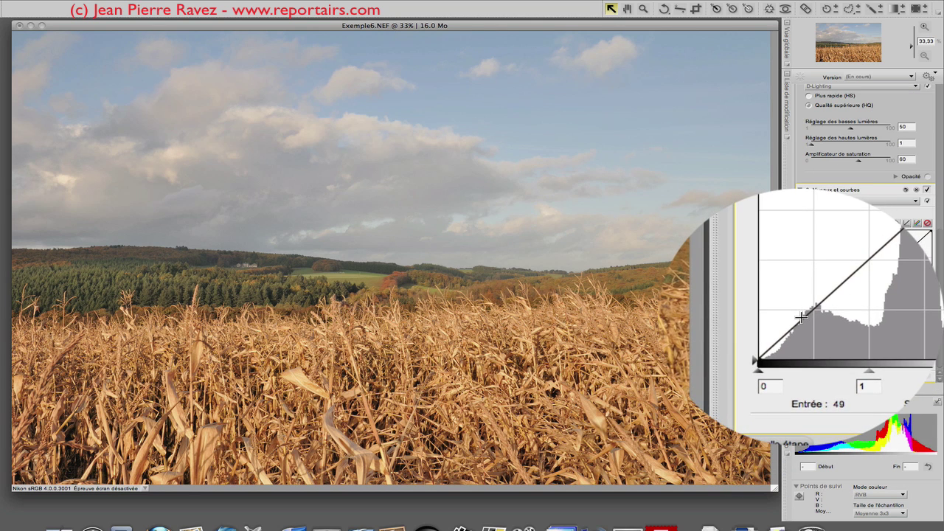
{"action": "left_click_drag", "start_coordinate": [801, 319], "coordinate": [800, 323]}
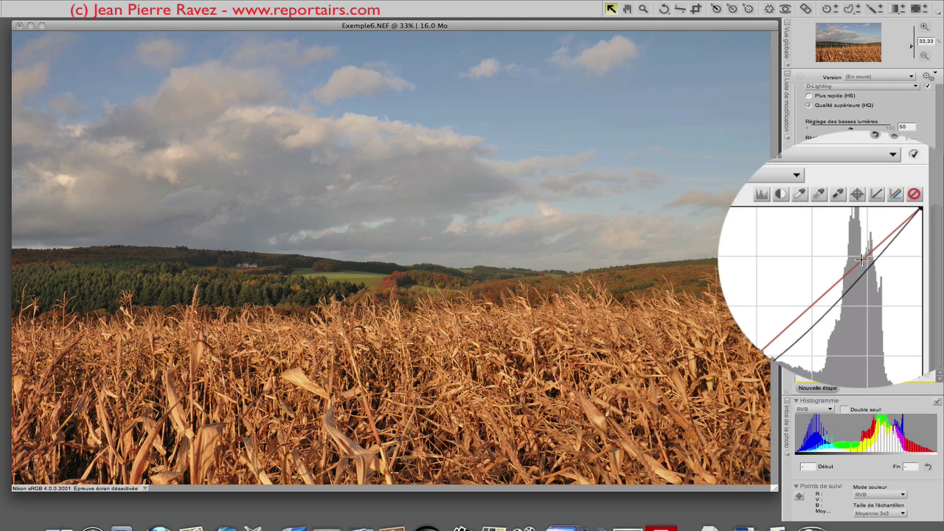
{"action": "mouse_move", "coordinate": [889, 251]}
{"action": "left_mouse_down"}
{"action": "mouse_move", "coordinate": [890, 237]}
{"action": "mouse_move", "coordinate": [874, 255]}
{"action": "left_mouse_up"}
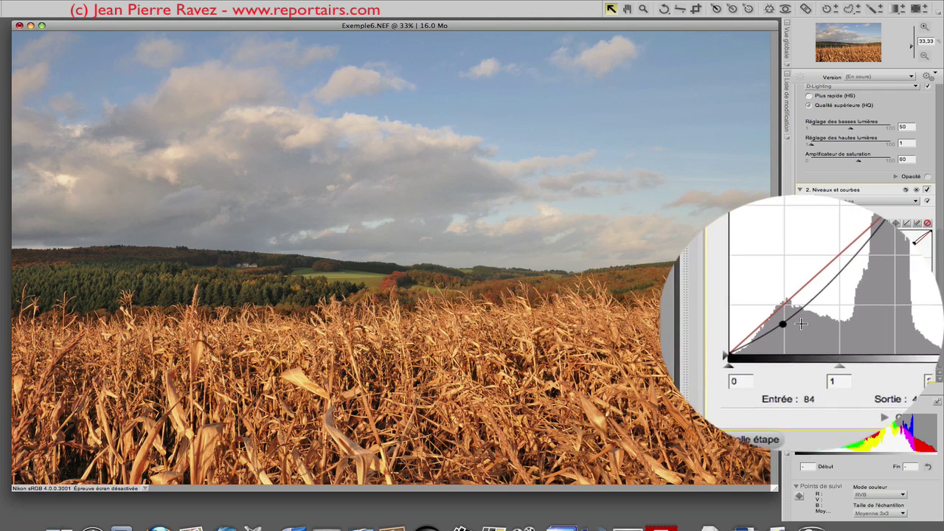
{"action": "left_click_drag", "start_coordinate": [800, 323], "coordinate": [800, 320]}
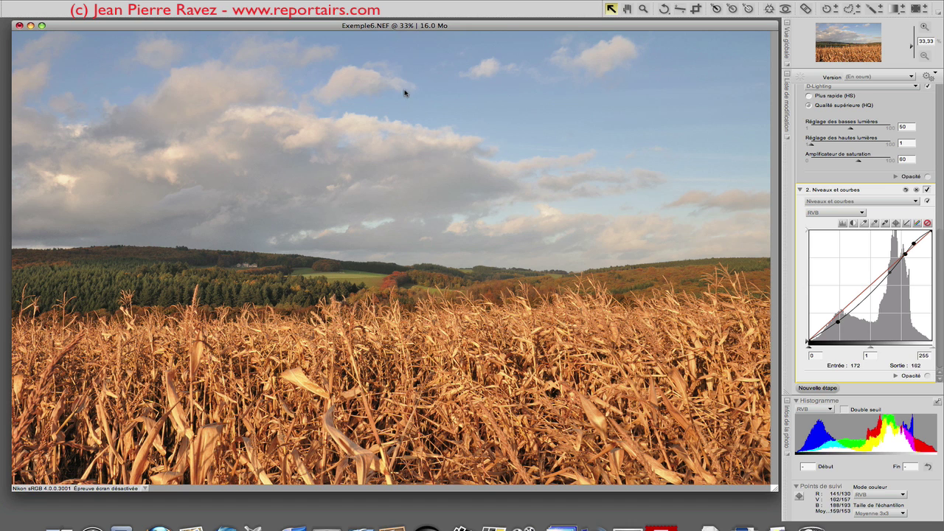
Add another adjustment step and draw a vertical gradient selection from the image's top edge down into the corn field
{"action": "left_click", "coordinate": [817, 387]}
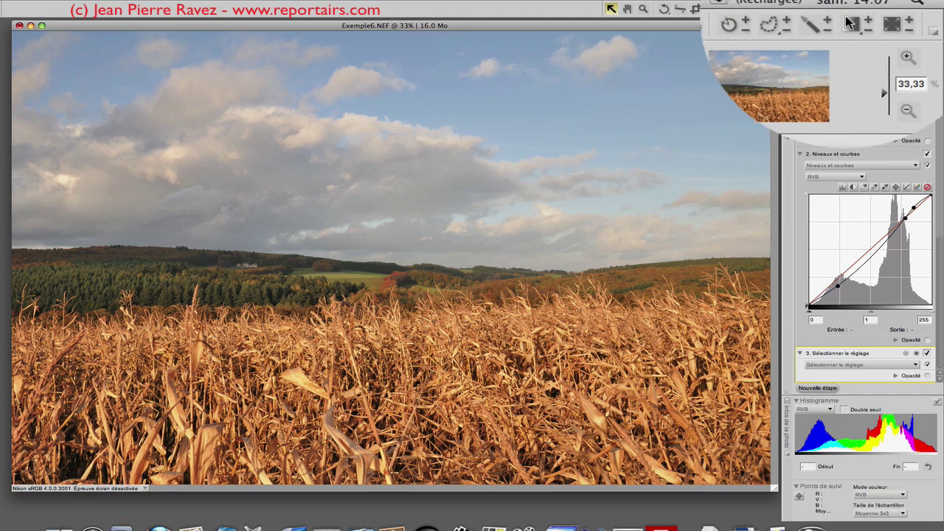
{"action": "left_click", "coordinate": [873, 25]}
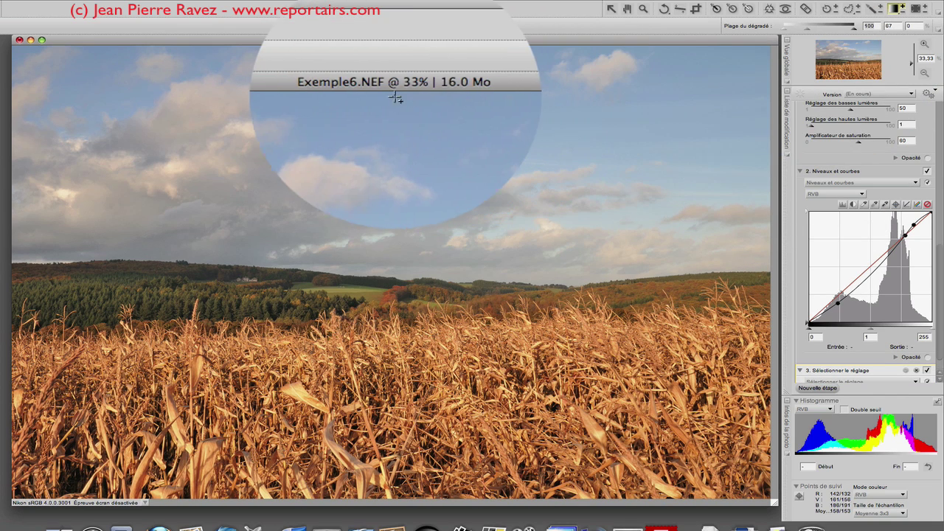
{"action": "left_click_drag", "start_coordinate": [384, 47], "coordinate": [386, 360]}
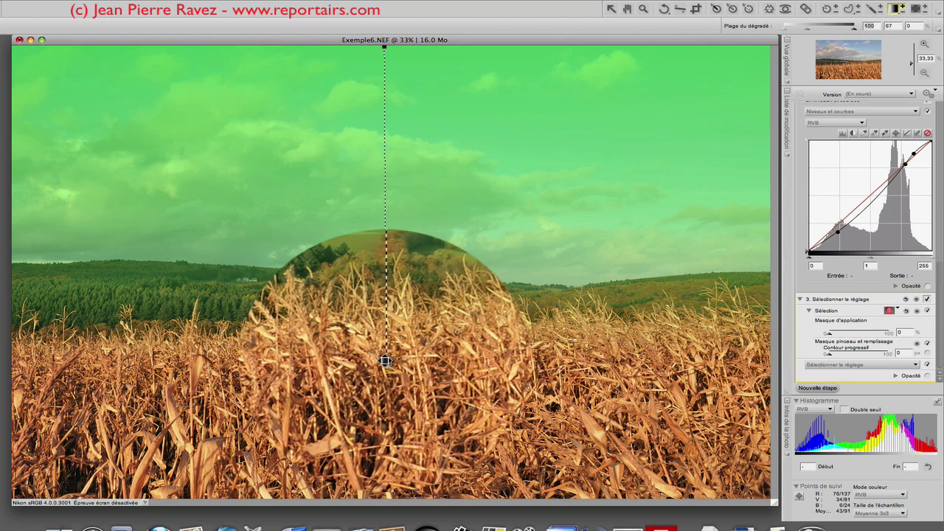
Assign the LST colour adjustment to the gradient selection and pull its Luminosité globale curve down in the midtones to darken the sky
{"action": "left_click", "coordinate": [800, 369]}
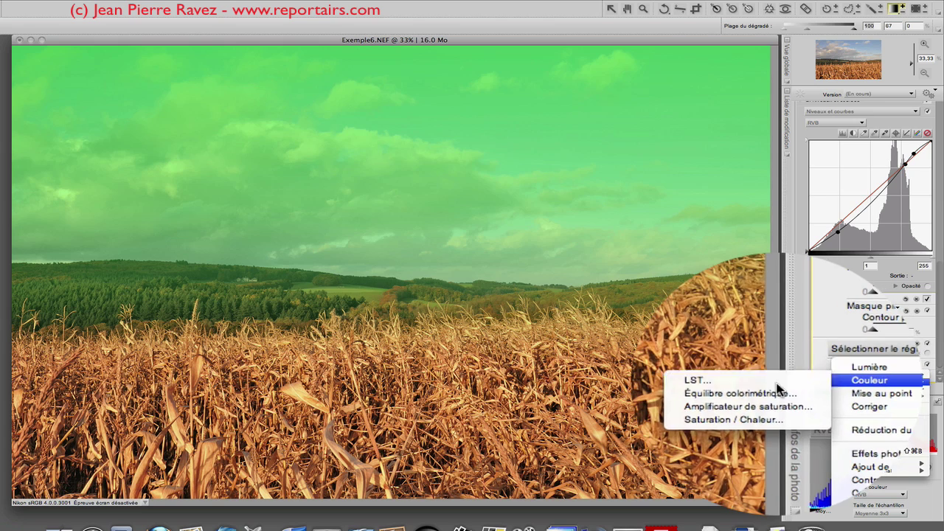
{"action": "left_click", "coordinate": [782, 382]}
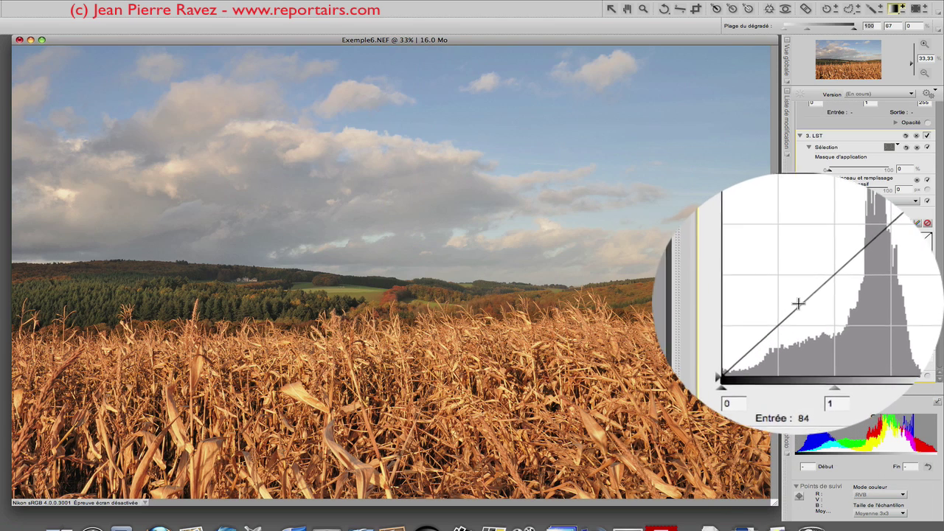
{"action": "left_click", "coordinate": [798, 304]}
{"action": "left_click_drag", "start_coordinate": [798, 305], "coordinate": [798, 313]}
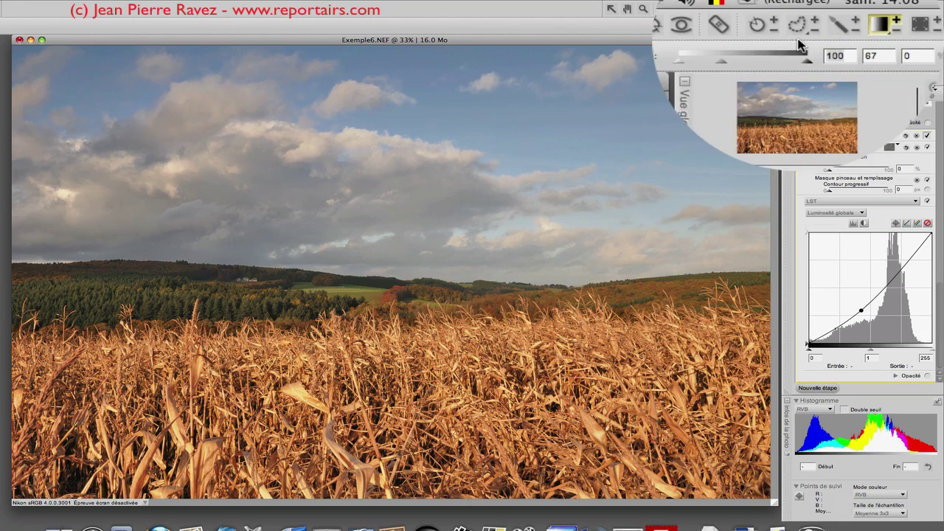
Activate the selection brush and set its opacity to 57%
{"action": "left_click", "coordinate": [834, 26]}
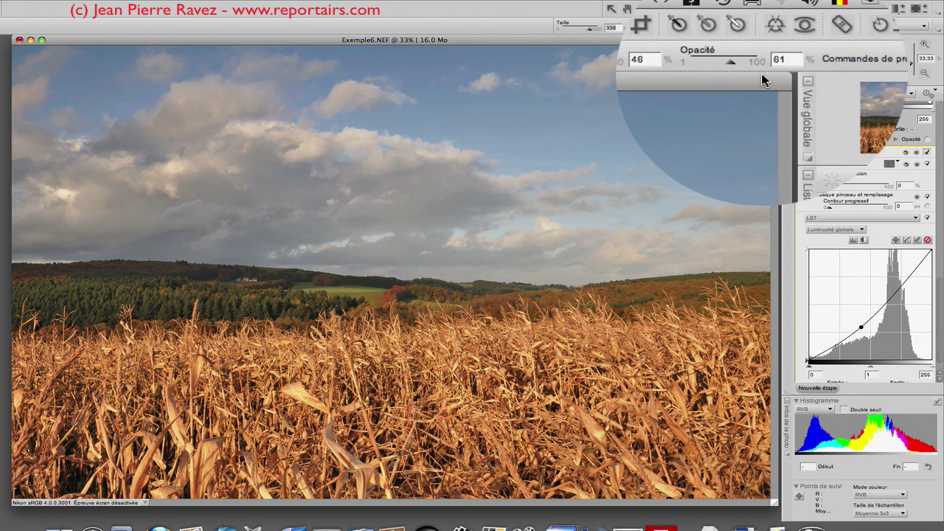
{"action": "left_click_drag", "start_coordinate": [745, 64], "coordinate": [747, 66]}
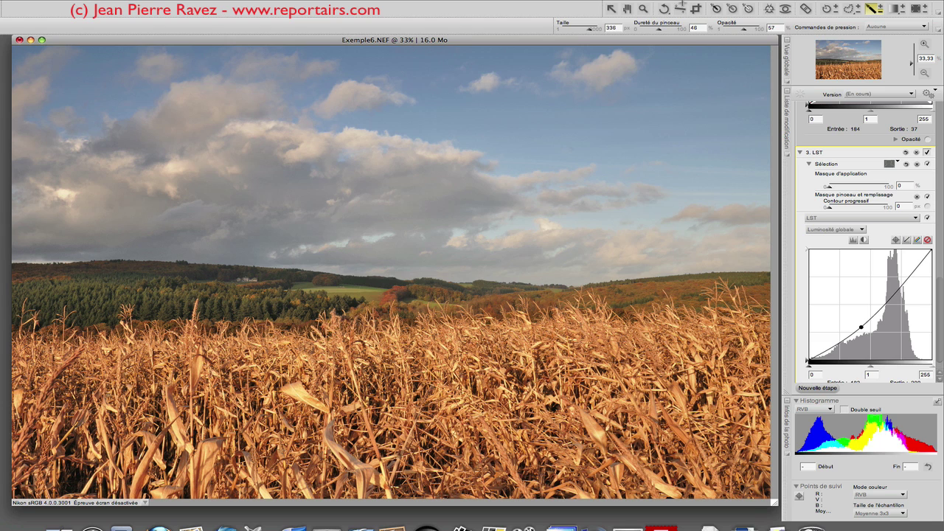
Start a crop with the 4x6 Paysage proportions and draw the frame over the sky, hills and upper part of the field
{"action": "left_click", "coordinate": [696, 8]}
{"action": "left_click", "coordinate": [735, 27]}
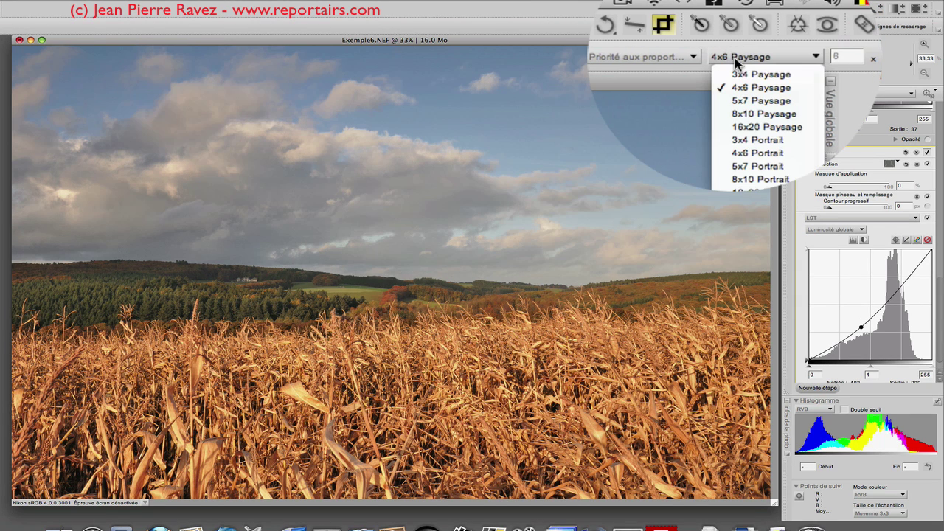
{"action": "left_click", "coordinate": [737, 57]}
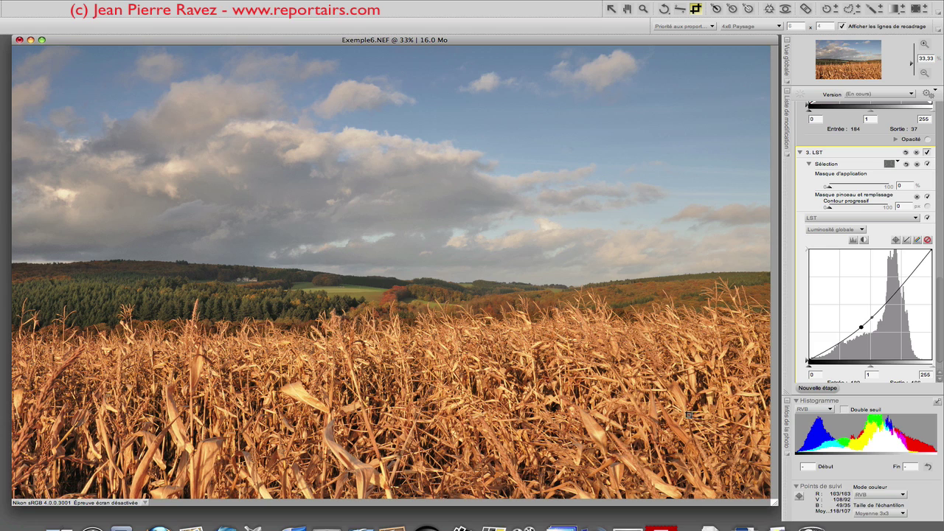
{"action": "left_click_drag", "start_coordinate": [687, 414], "coordinate": [91, 31]}
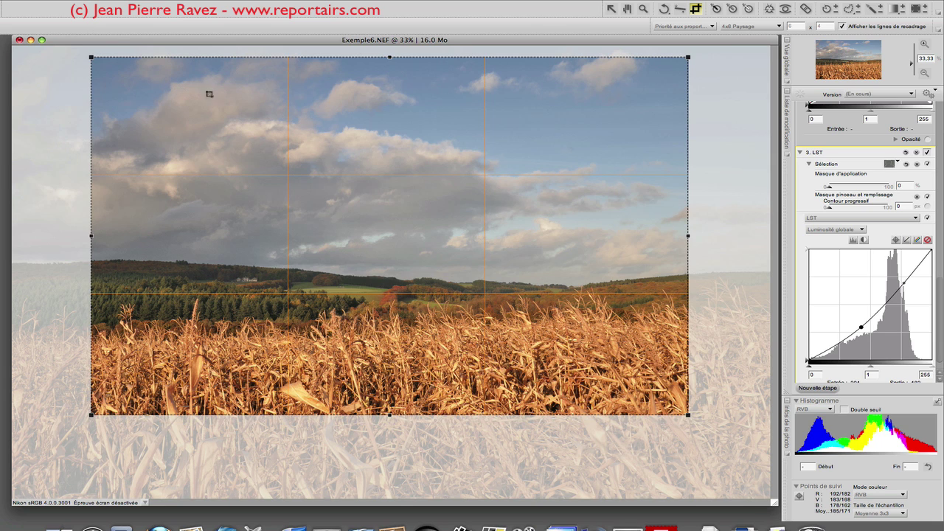
Resize and reposition the crop frame up to the image's top edge, with the hills on the lower third line, and apply it
{"action": "left_click_drag", "start_coordinate": [90, 57], "coordinate": [64, 39]}
{"action": "left_click_drag", "start_coordinate": [225, 117], "coordinate": [196, 103]}
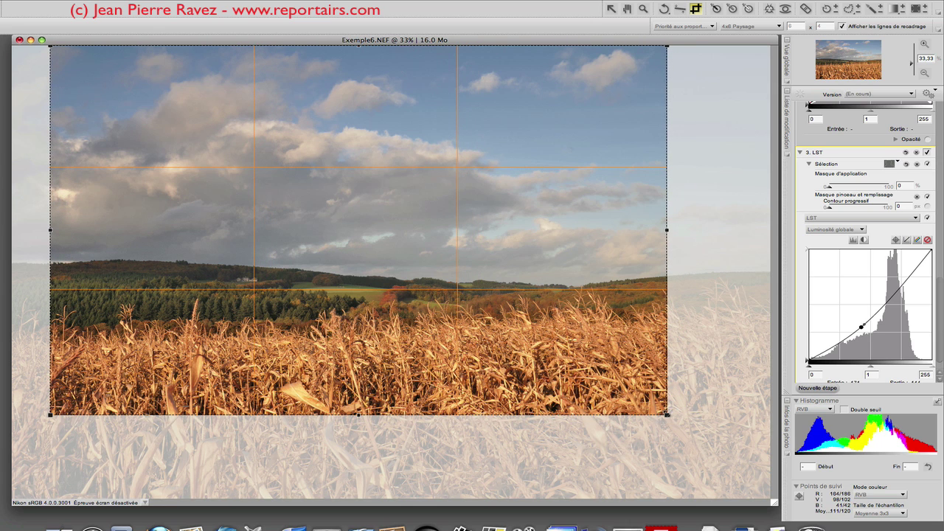
{"action": "left_click_drag", "start_coordinate": [668, 414], "coordinate": [654, 404]}
{"action": "left_click_drag", "start_coordinate": [589, 389], "coordinate": [585, 387]}
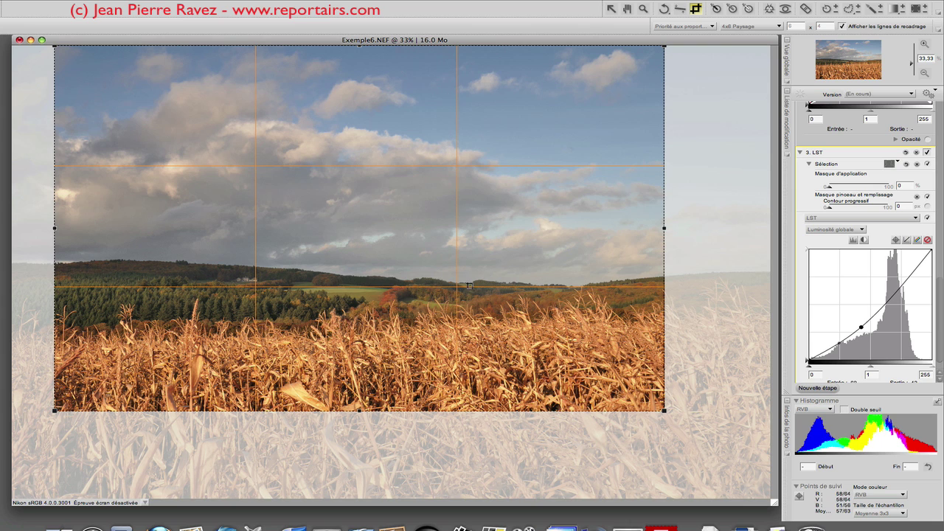
{"action": "double_click", "coordinate": [460, 285]}
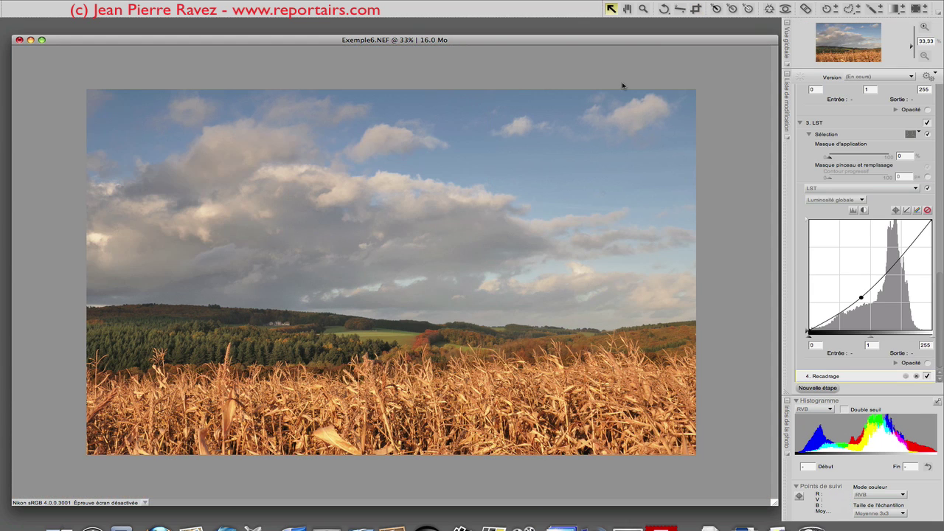
Add a Contraste / Luminosité adjustment to the cropped photo and set the contrast to 7
{"action": "double_click", "coordinate": [627, 8]}
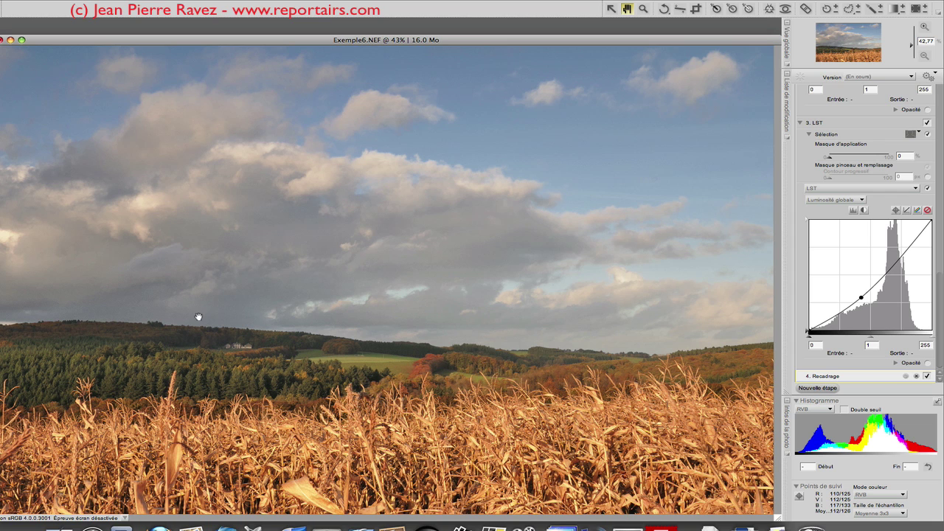
{"action": "left_click_drag", "start_coordinate": [435, 46], "coordinate": [434, 33]}
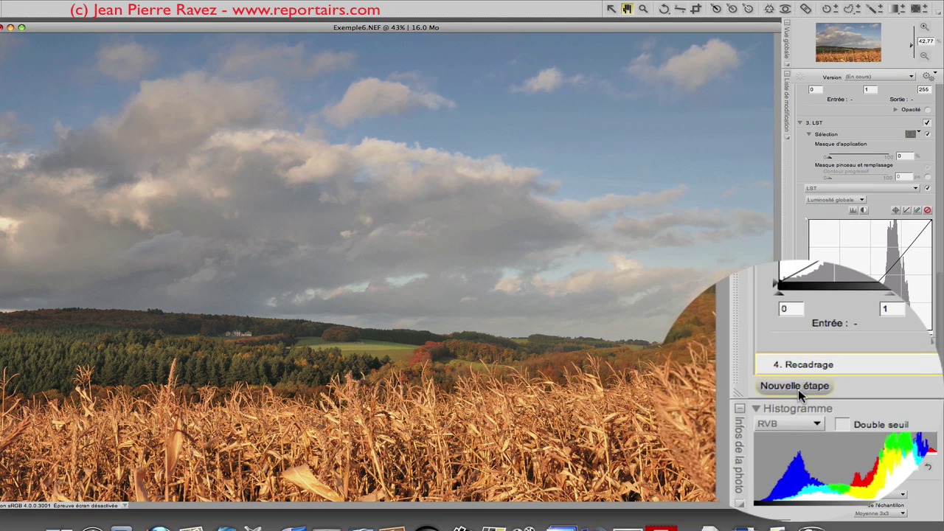
{"action": "left_click", "coordinate": [808, 388]}
{"action": "left_click", "coordinate": [798, 363]}
{"action": "mouse_move", "coordinate": [782, 382]}
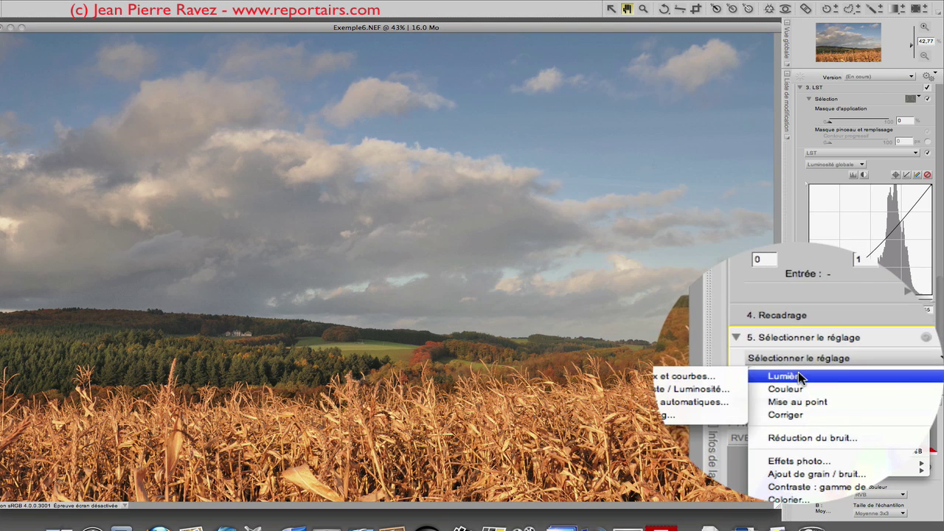
{"action": "left_click", "coordinate": [742, 377]}
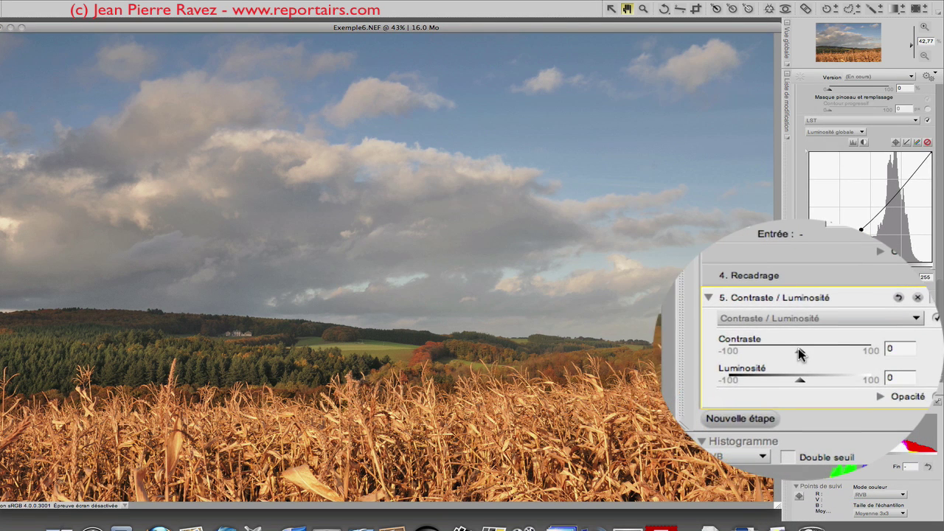
{"action": "left_click", "coordinate": [798, 351]}
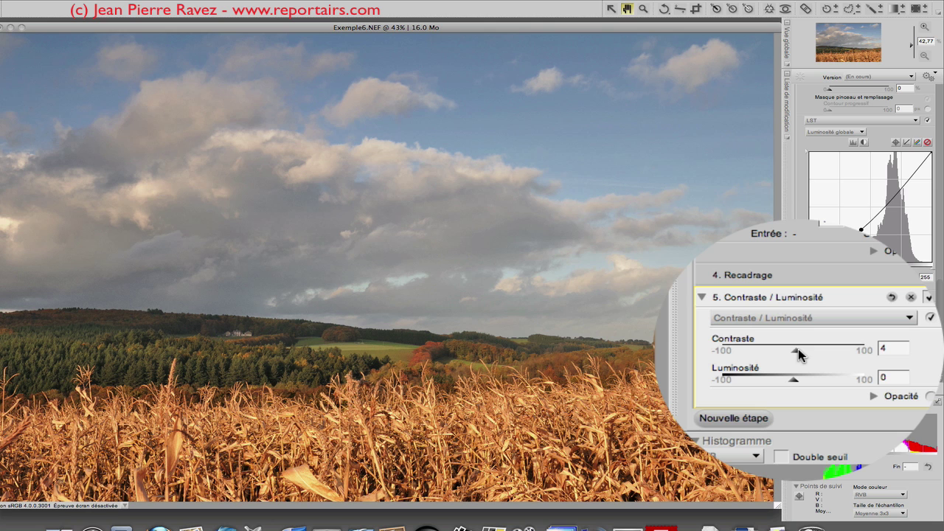
{"action": "left_click", "coordinate": [798, 348]}
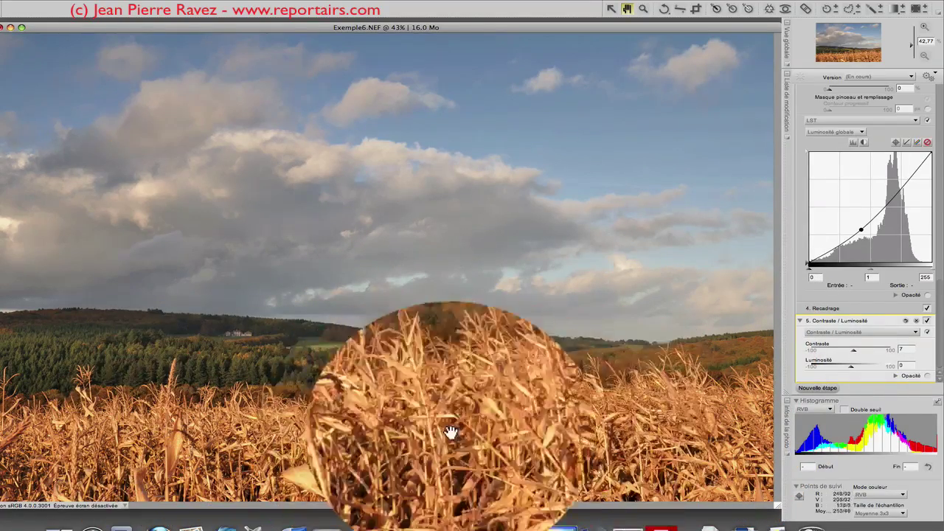
Add a Masque flou sharpening adjustment and set its intensity to 49%
{"action": "left_click", "coordinate": [798, 388]}
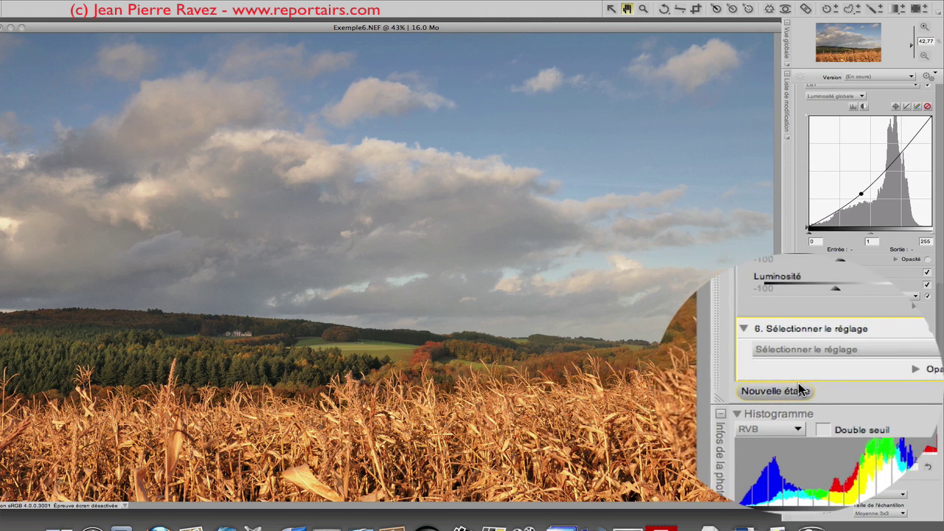
{"action": "left_click", "coordinate": [799, 365]}
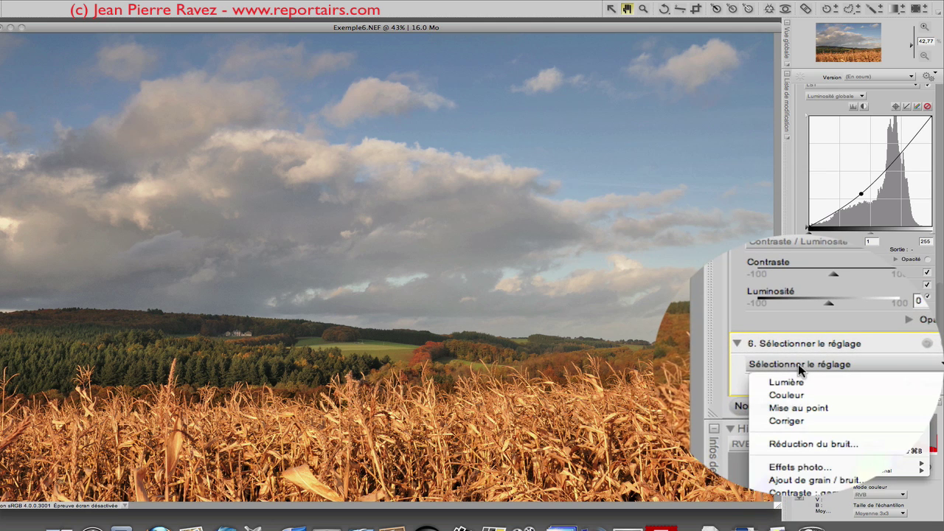
{"action": "left_click", "coordinate": [787, 404]}
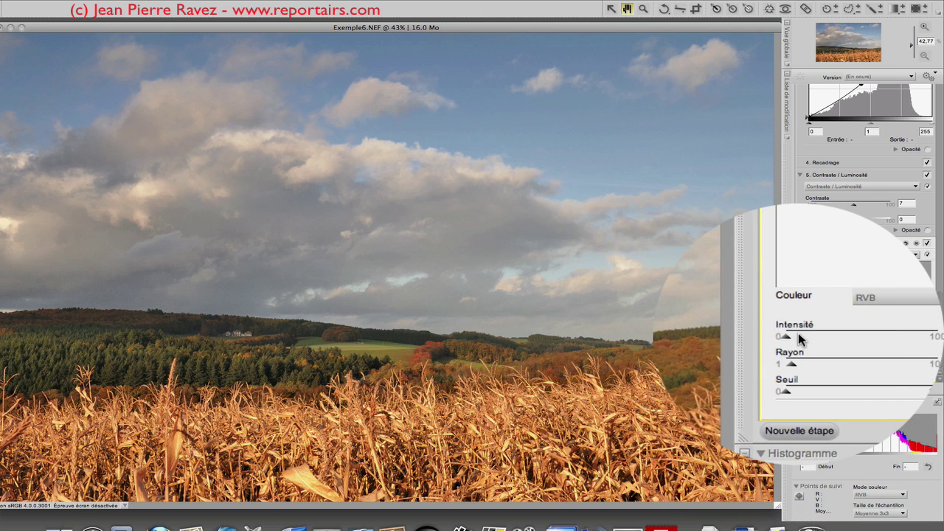
{"action": "left_click_drag", "start_coordinate": [798, 333], "coordinate": [798, 333]}
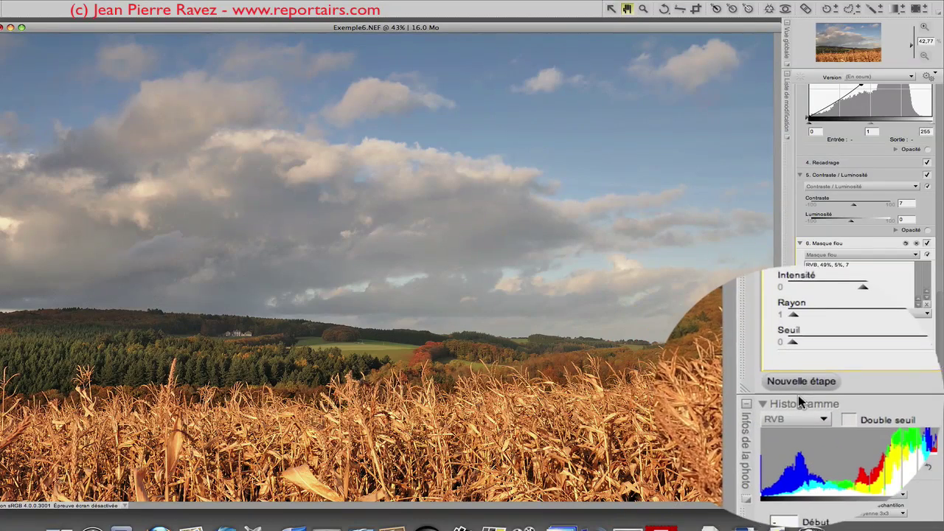
{"action": "left_click", "coordinate": [798, 389]}
{"action": "left_click", "coordinate": [799, 365]}
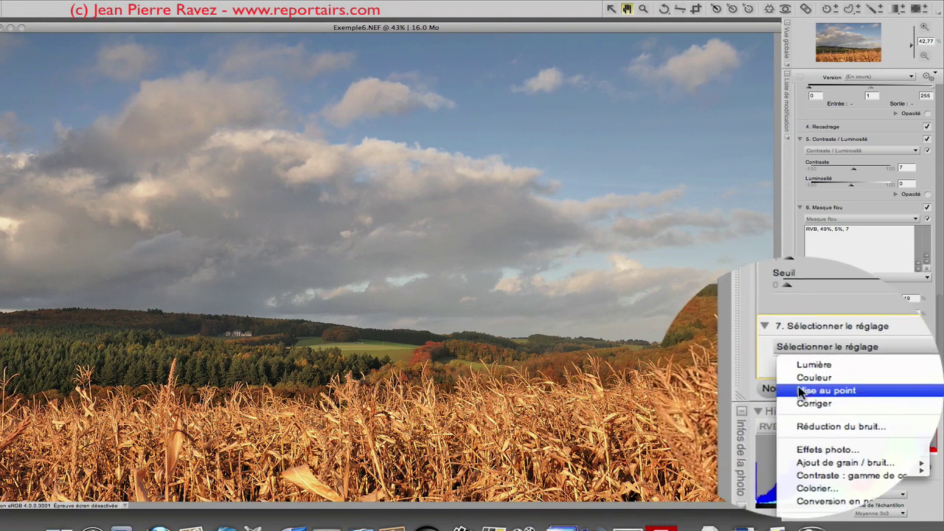
{"action": "mouse_move", "coordinate": [799, 389]}
{"action": "left_click", "coordinate": [773, 400]}
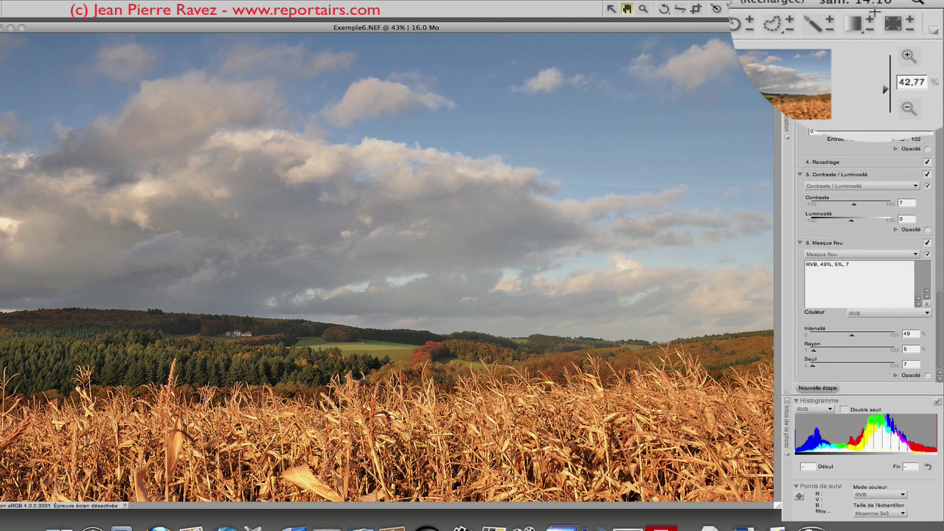
Draw a gradient selection upward from the cornfield to the hills and apply a Passe-haut adjustment to it with a 2,38 px radius
{"action": "left_click", "coordinate": [896, 8]}
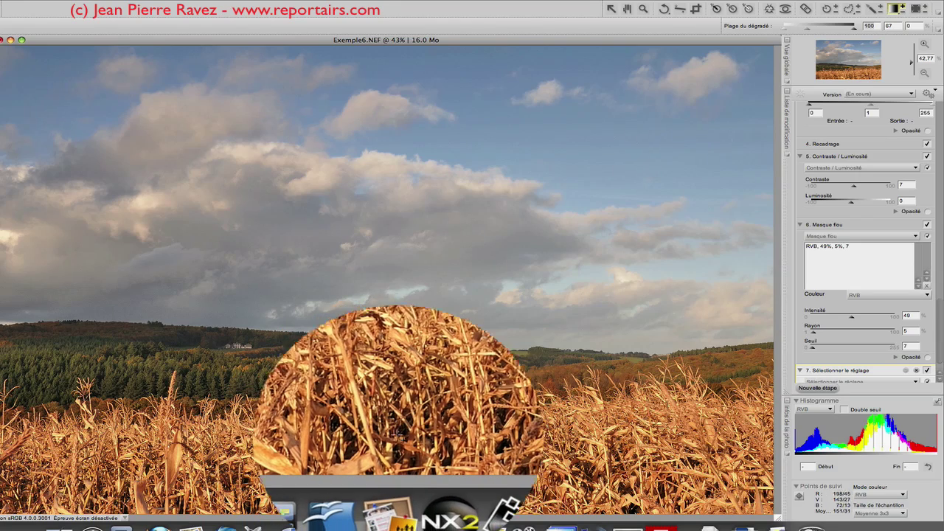
{"action": "left_click_drag", "start_coordinate": [399, 472], "coordinate": [401, 367]}
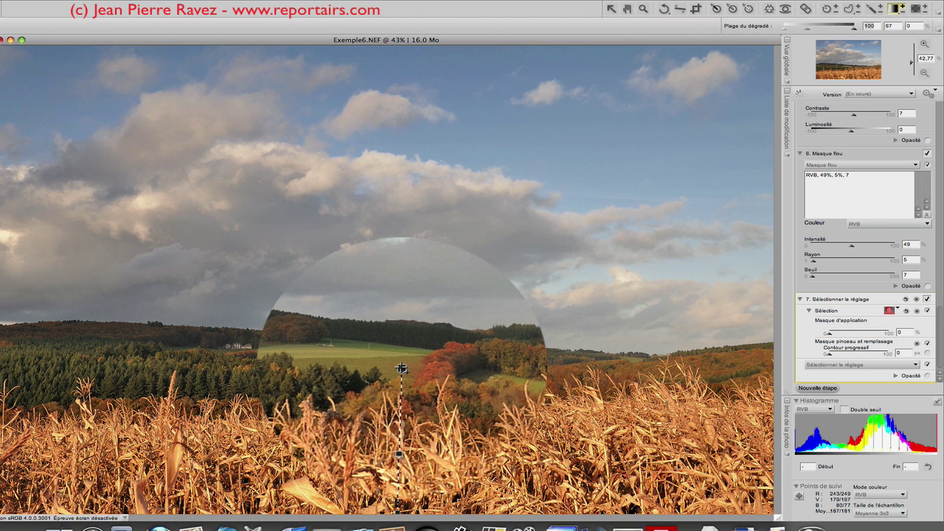
{"action": "left_click", "coordinate": [863, 364]}
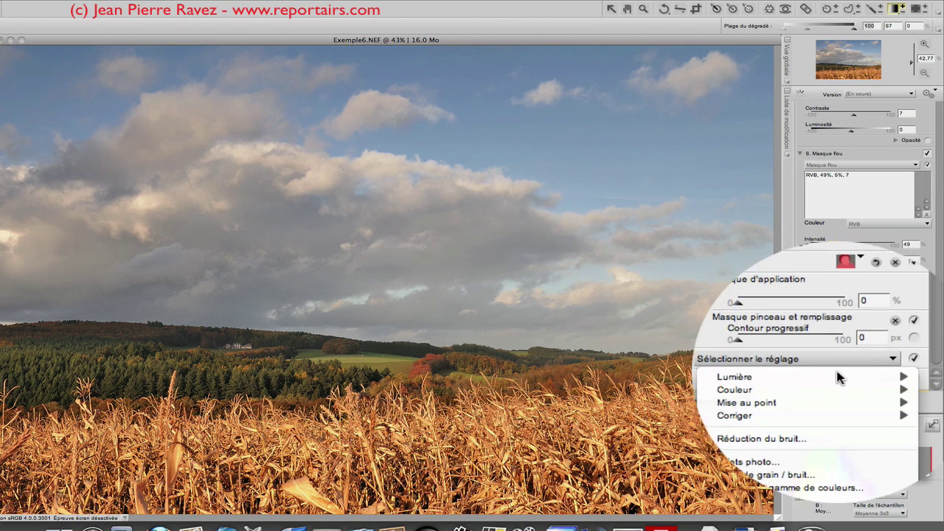
{"action": "mouse_move", "coordinate": [800, 395]}
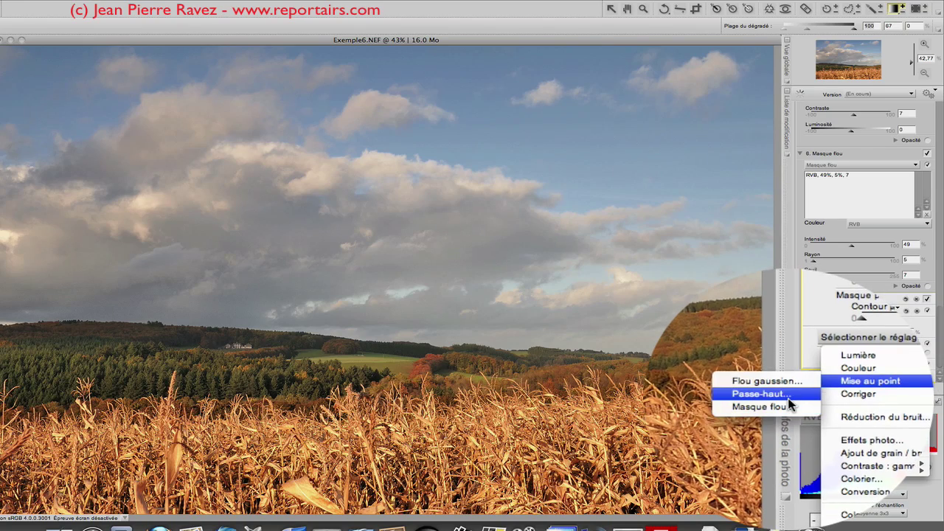
{"action": "left_click", "coordinate": [787, 394]}
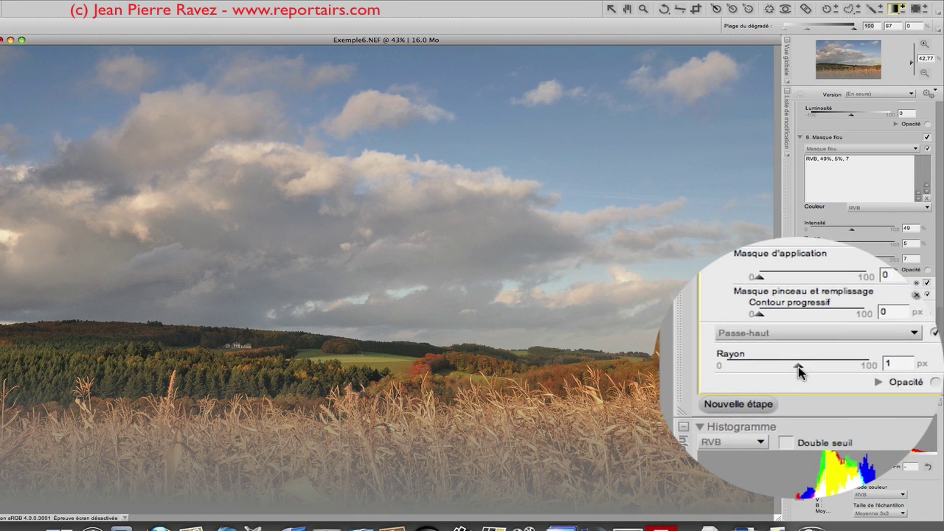
{"action": "left_click_drag", "start_coordinate": [801, 368], "coordinate": [798, 367]}
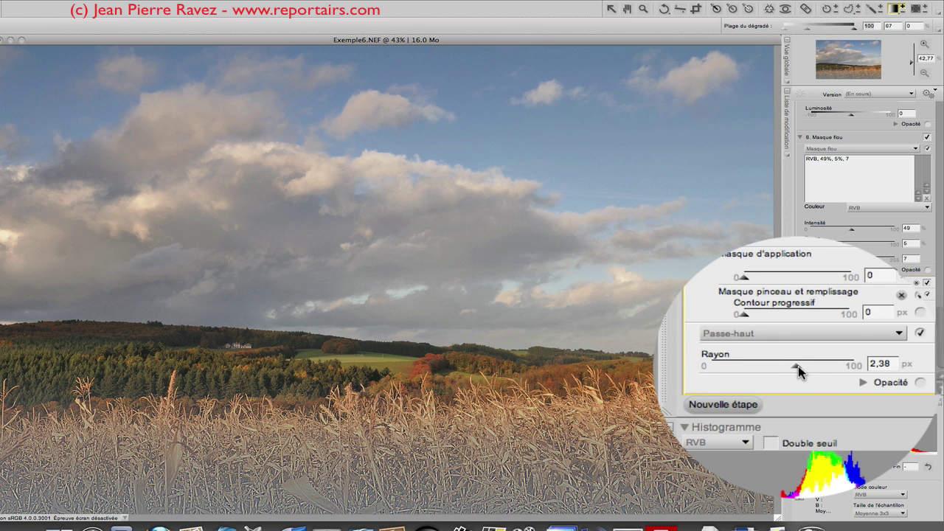
Show the Passe-haut adjustment's opacity options and set its blending mode to Incrustation
{"action": "left_click", "coordinate": [862, 382]}
{"action": "left_click", "coordinate": [846, 332]}
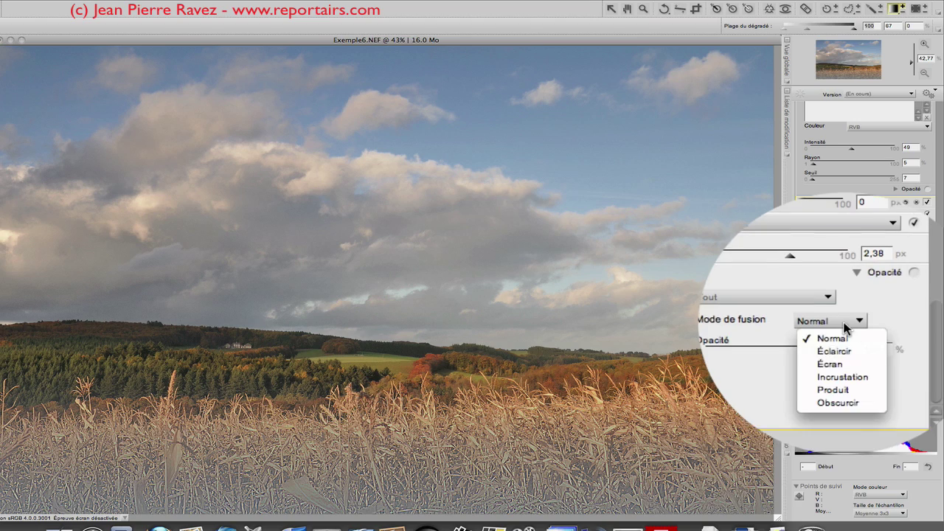
{"action": "left_click", "coordinate": [839, 356]}
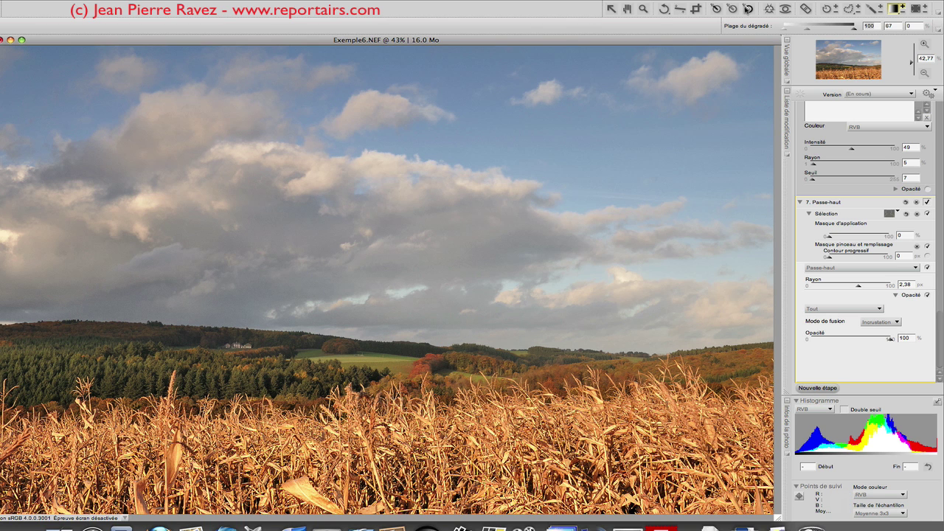
Place three colour control points along the left half of the dark wooded ridge and adjust the tones around them
{"action": "left_click", "coordinate": [769, 9]}
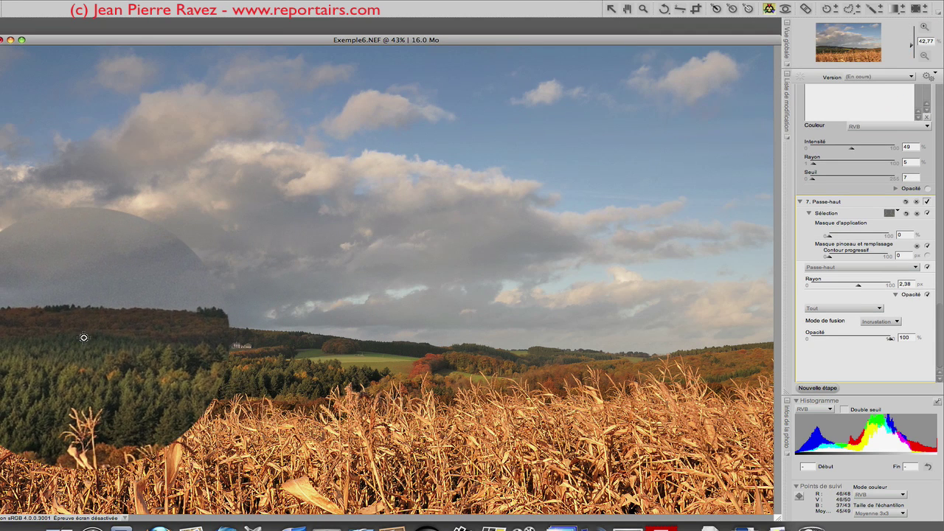
{"action": "left_click", "coordinate": [62, 335]}
{"action": "left_click_drag", "start_coordinate": [122, 348], "coordinate": [129, 353]}
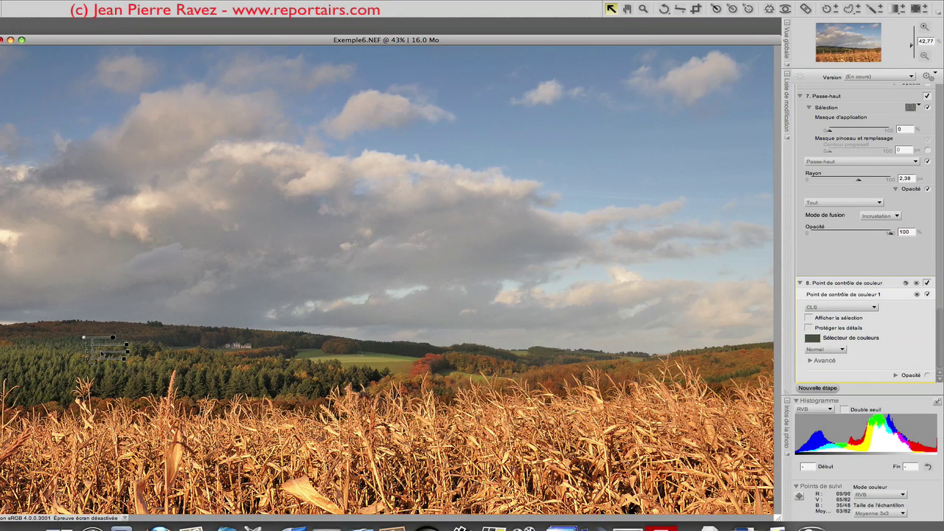
{"action": "left_click", "coordinate": [113, 338]}
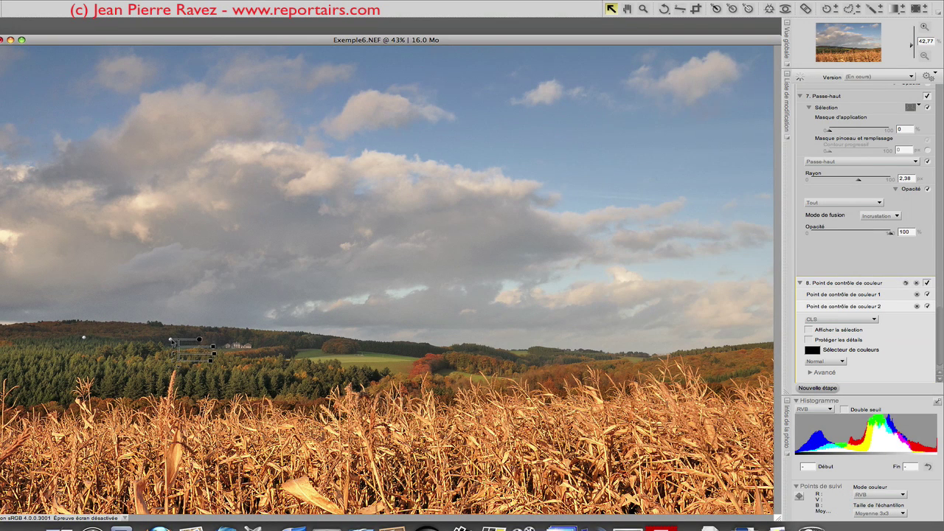
{"action": "left_click", "coordinate": [195, 343]}
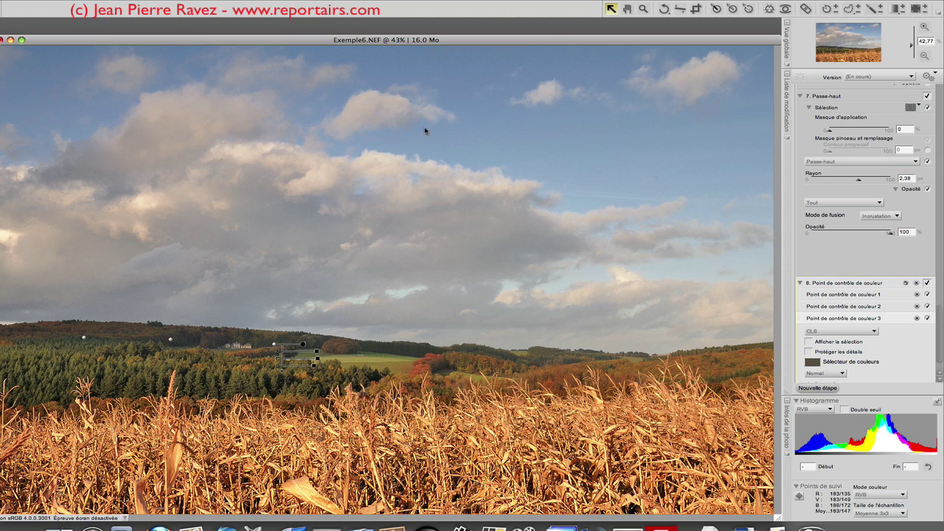
{"action": "left_click_drag", "start_coordinate": [460, 46], "coordinate": [460, 33]}
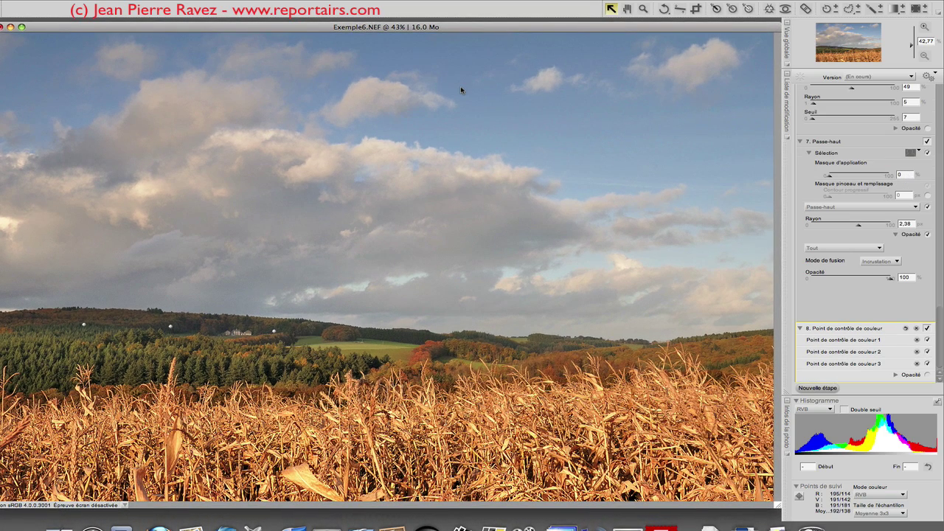